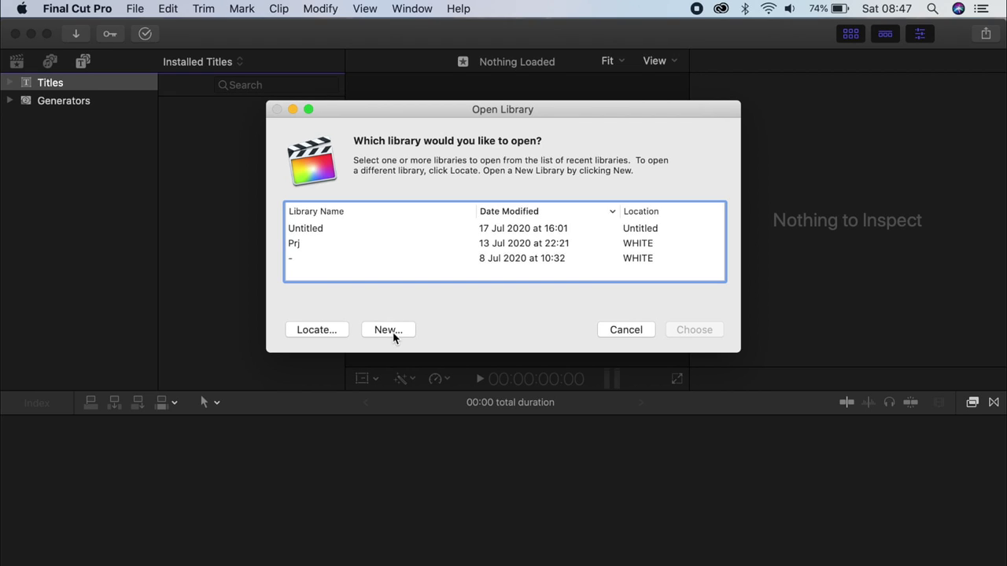
- Cancel the Open Library dialog without loading a library and show the Libraries browser
click(404, 243)
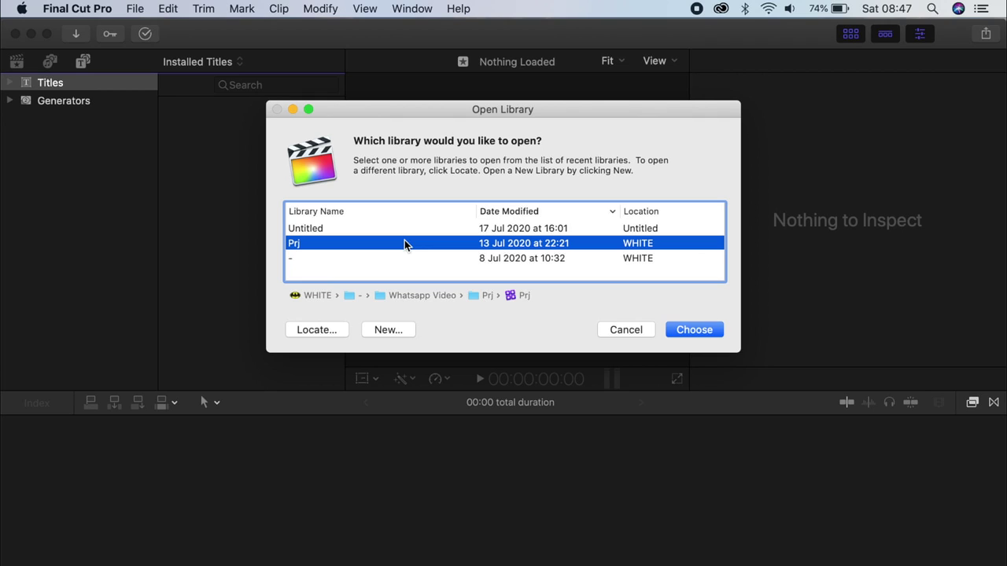
click(613, 332)
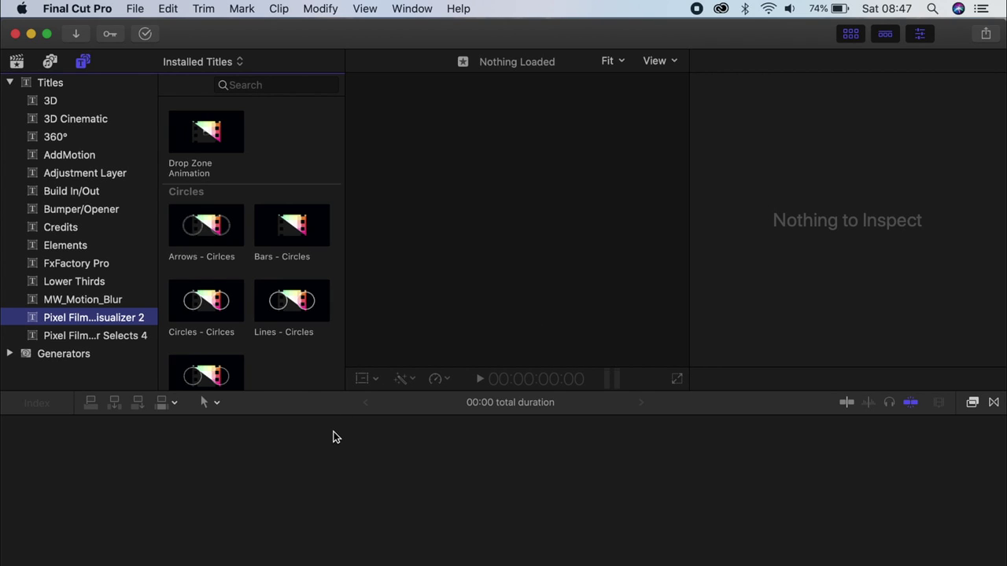
click(18, 61)
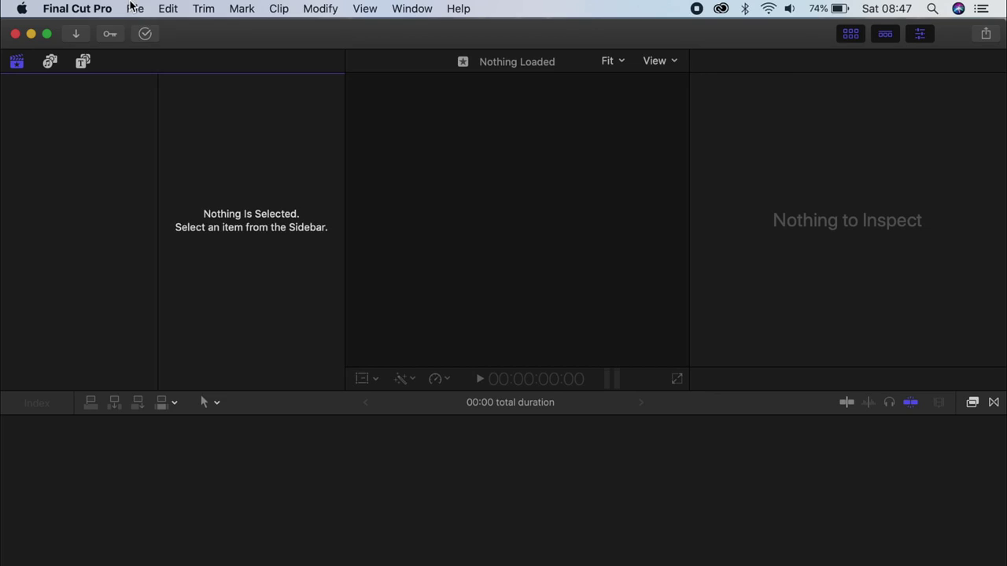
- Save a new library named 'Trial 1' in the WHITE drive's FCPX Video/Library folder
click(134, 9)
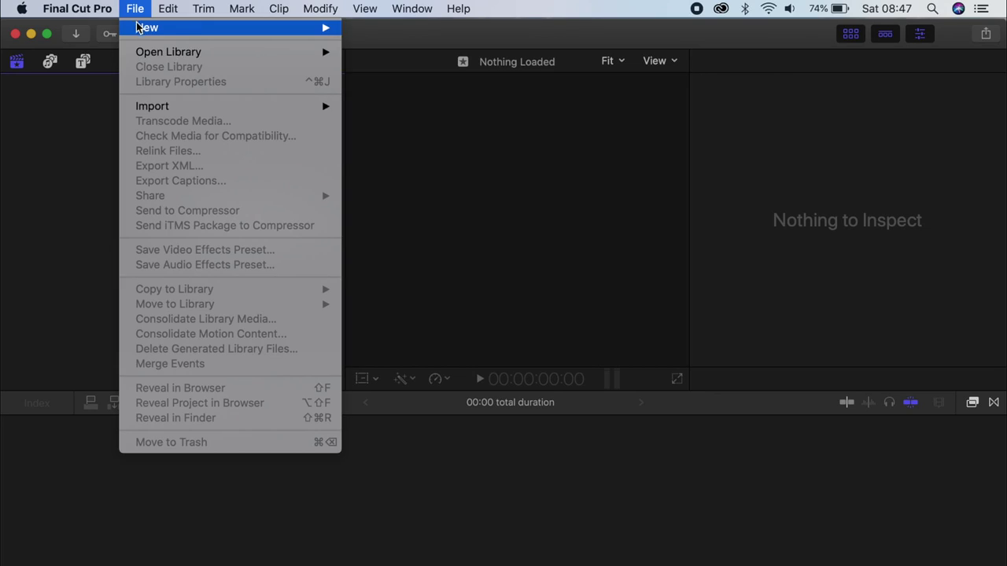
mouse_move(140, 30)
click(382, 64)
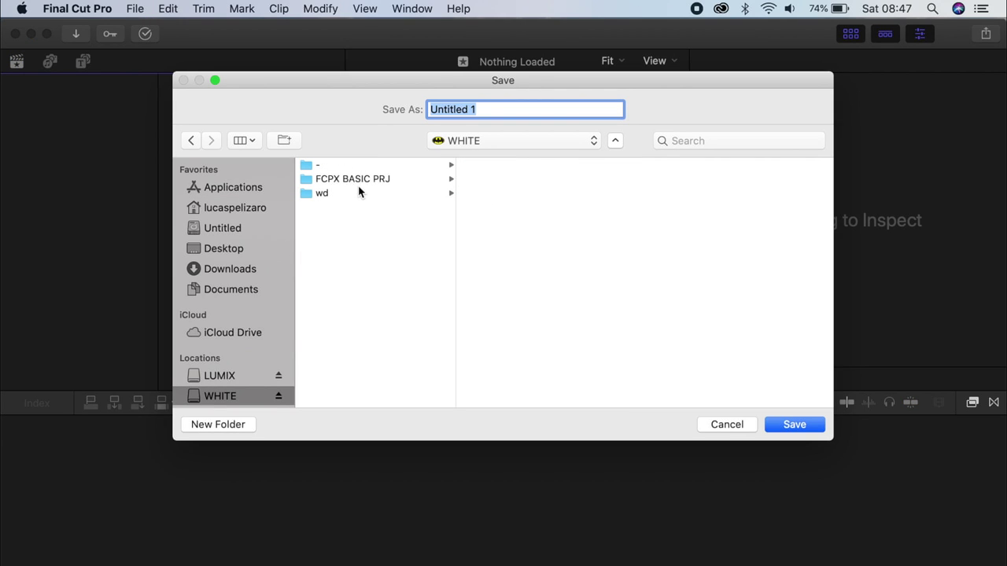
click(358, 191)
click(491, 165)
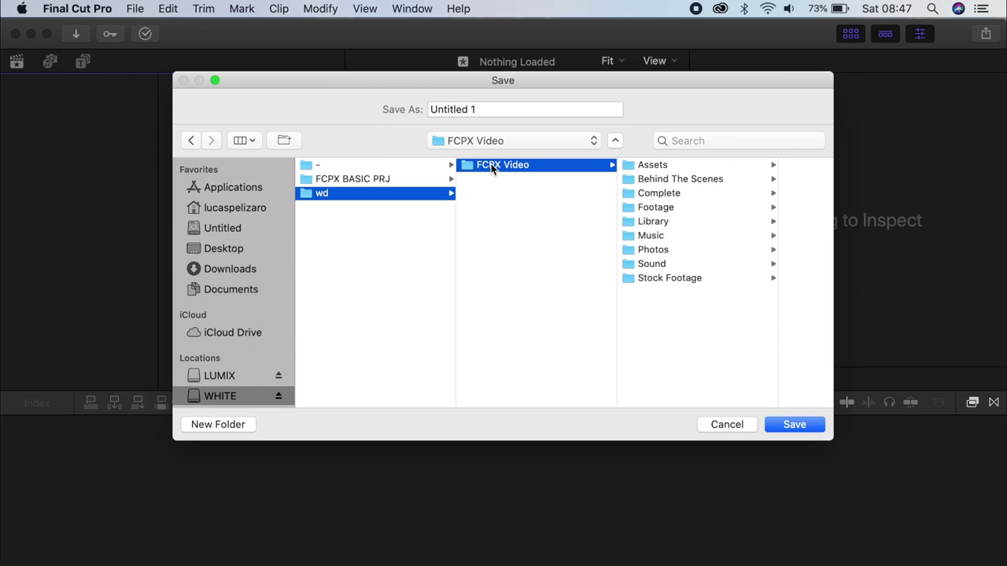
click(657, 221)
click(519, 111)
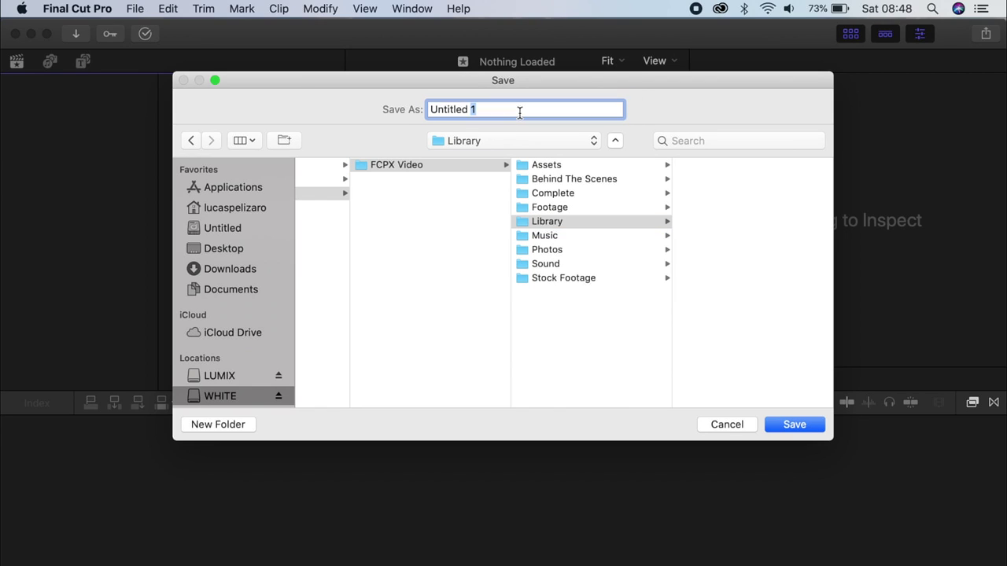
text(T)
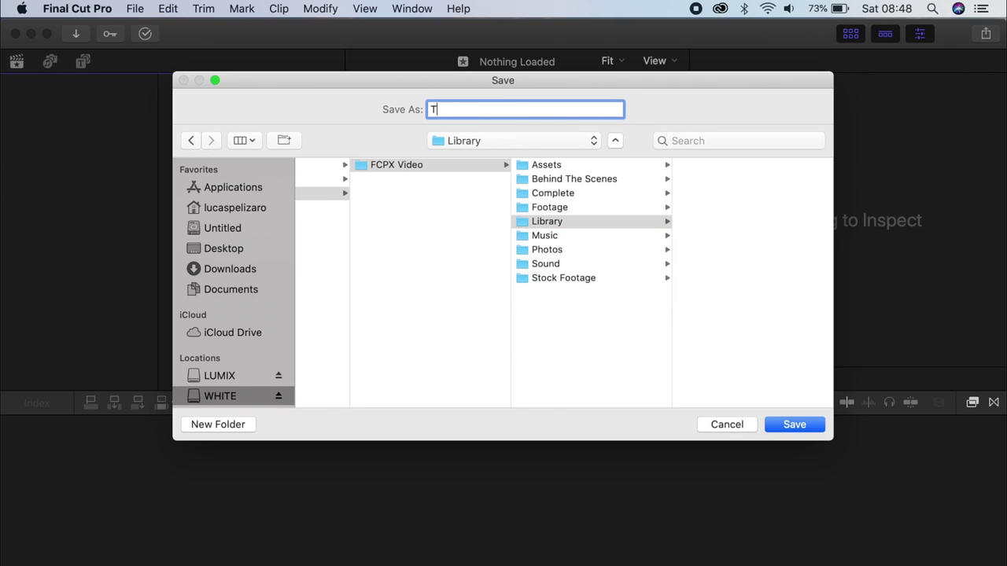
key(Return)
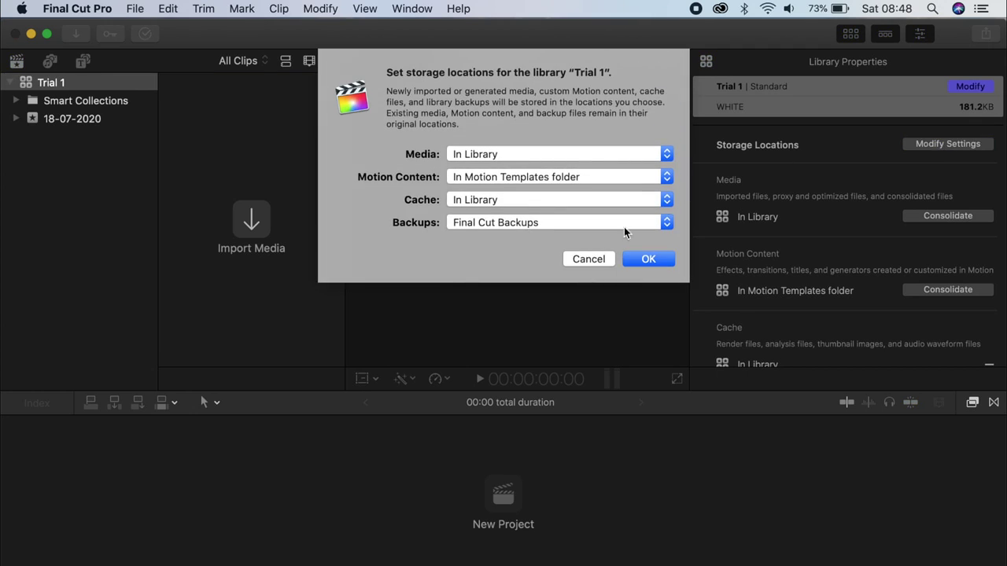
- Set Trial 1's media storage location to the Library folder
click(600, 258)
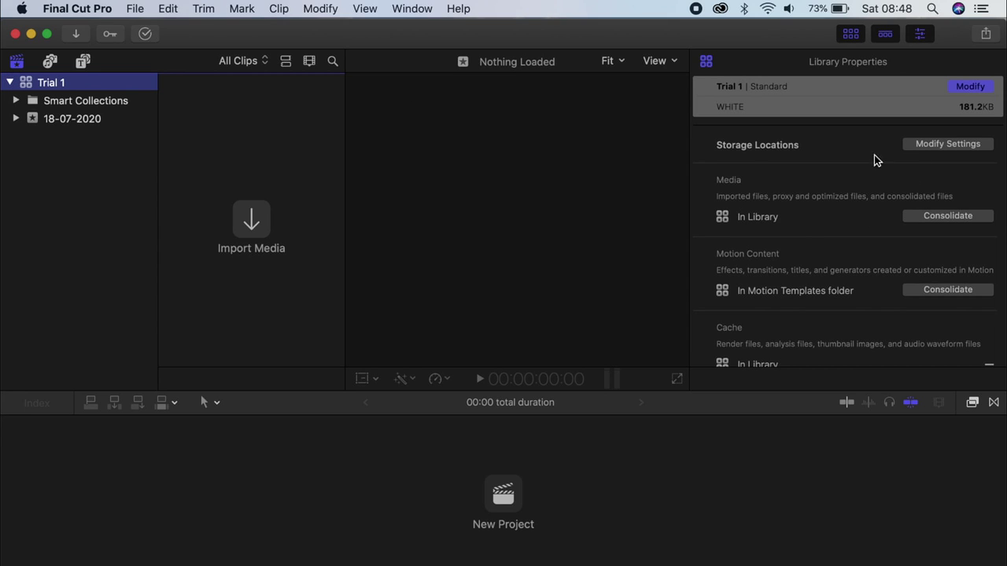
click(918, 150)
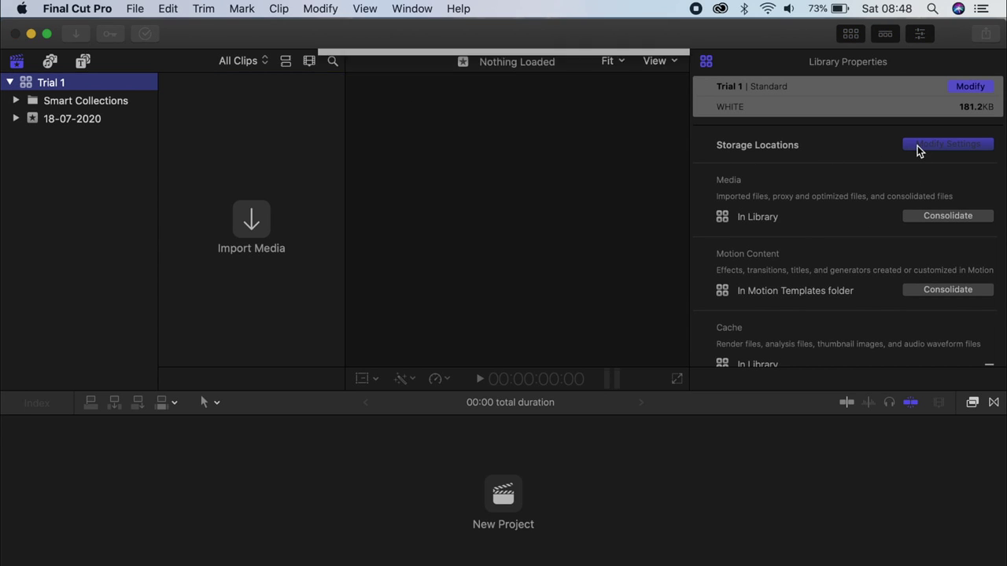
click(474, 155)
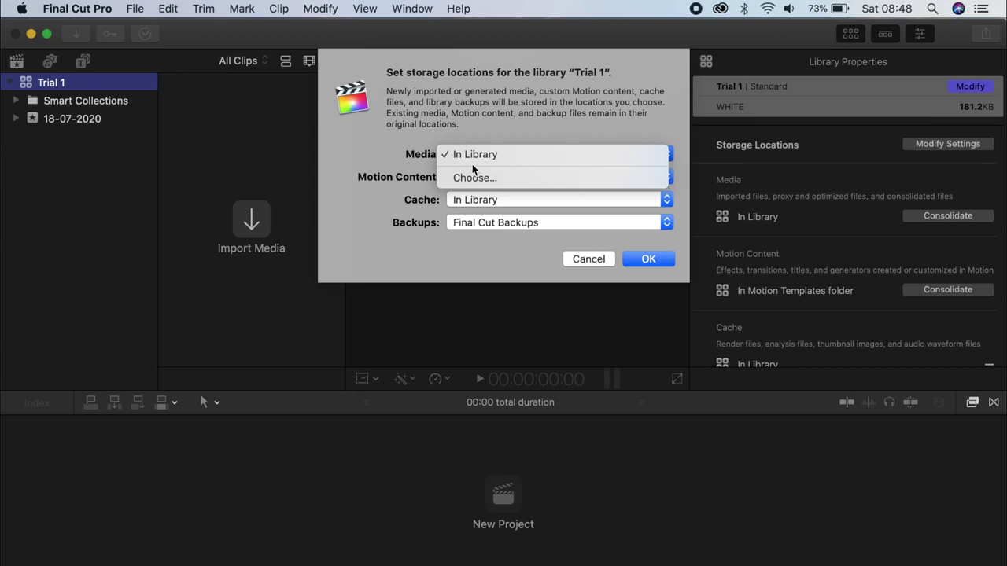
click(474, 180)
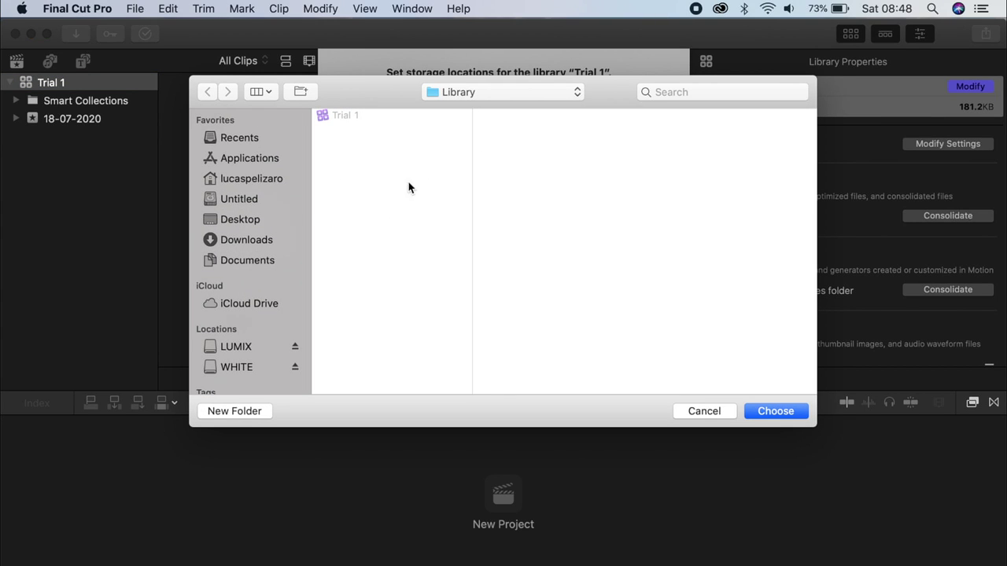
click(469, 93)
click(469, 92)
click(468, 93)
click(469, 93)
key(Return)
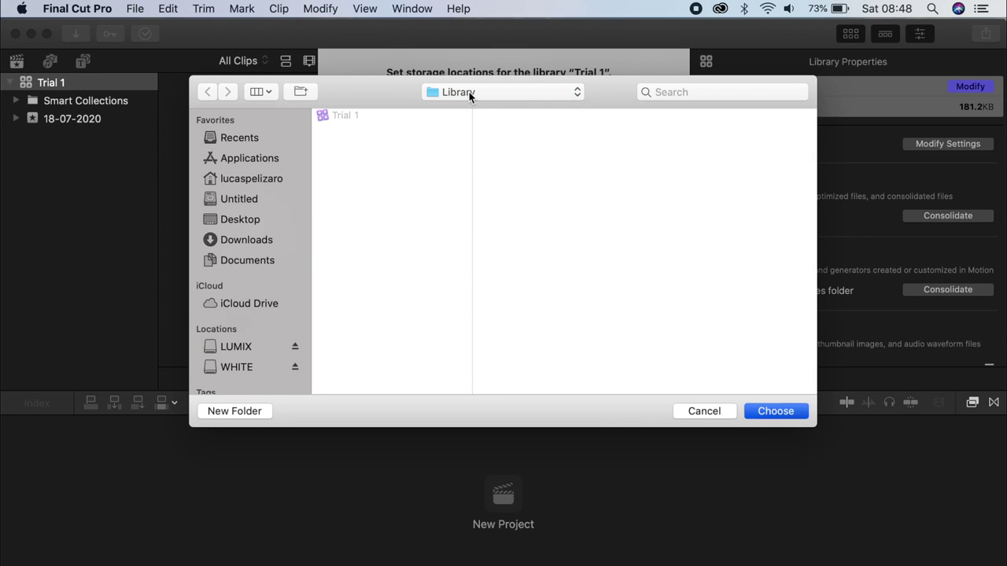
- Choose a custom folder for the cache location
click(473, 202)
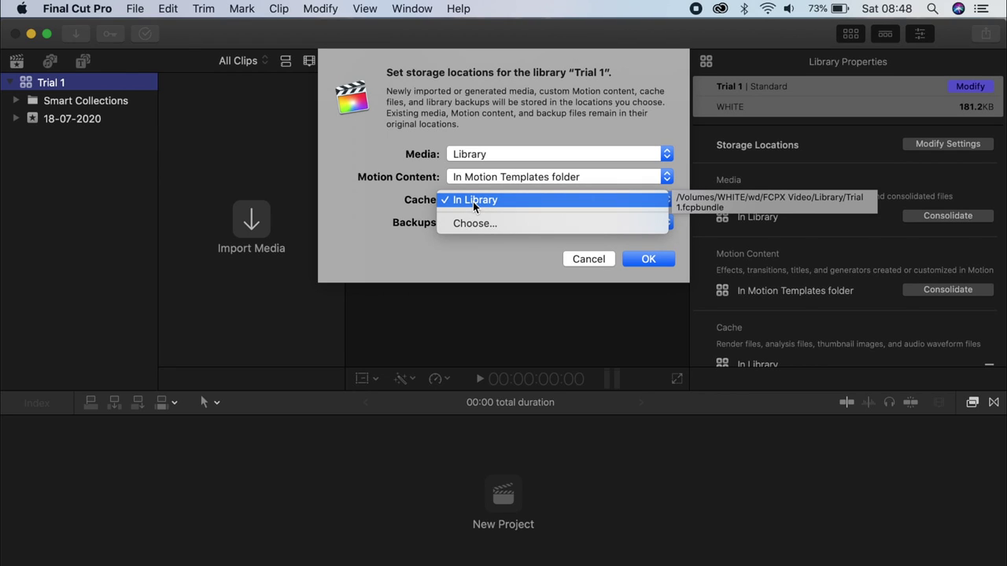
click(468, 224)
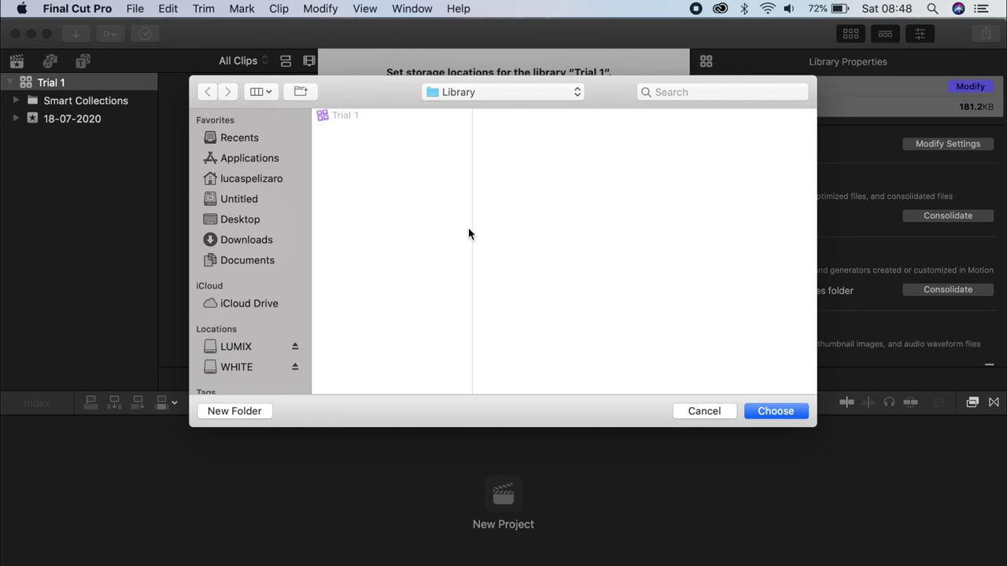
key(Escape)
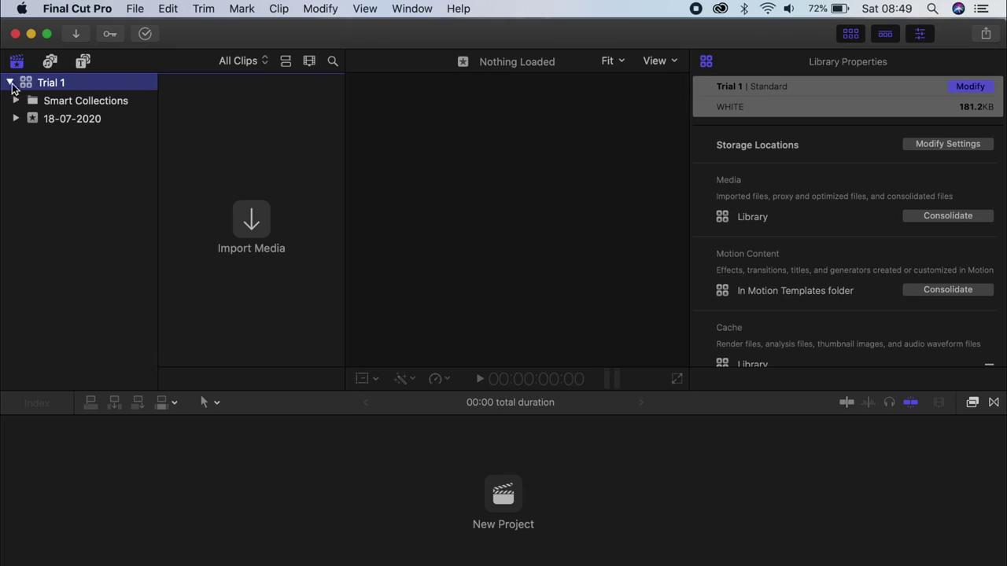
- Rename the 18-07-2020 event to 'Footage'
click(52, 120)
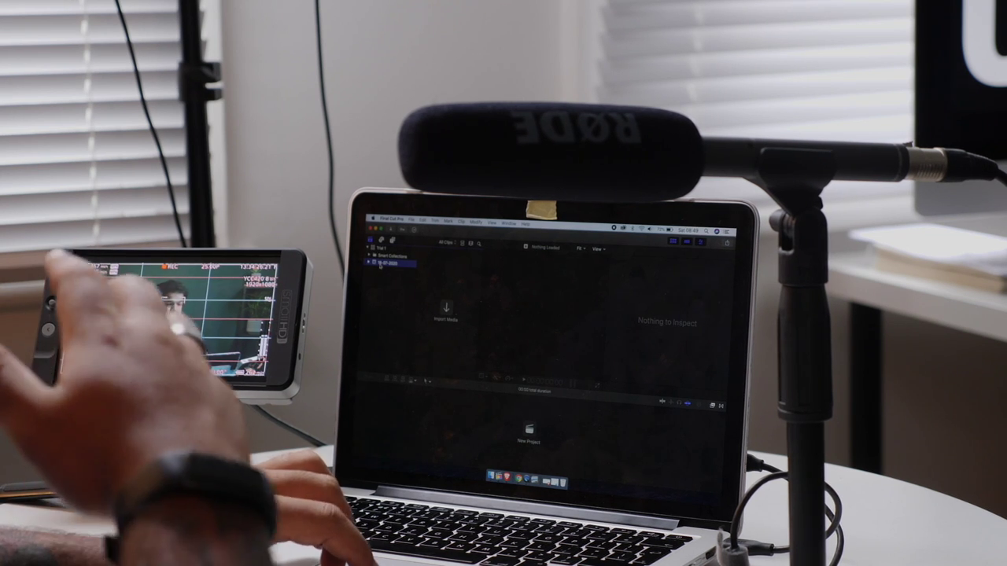
click(51, 118)
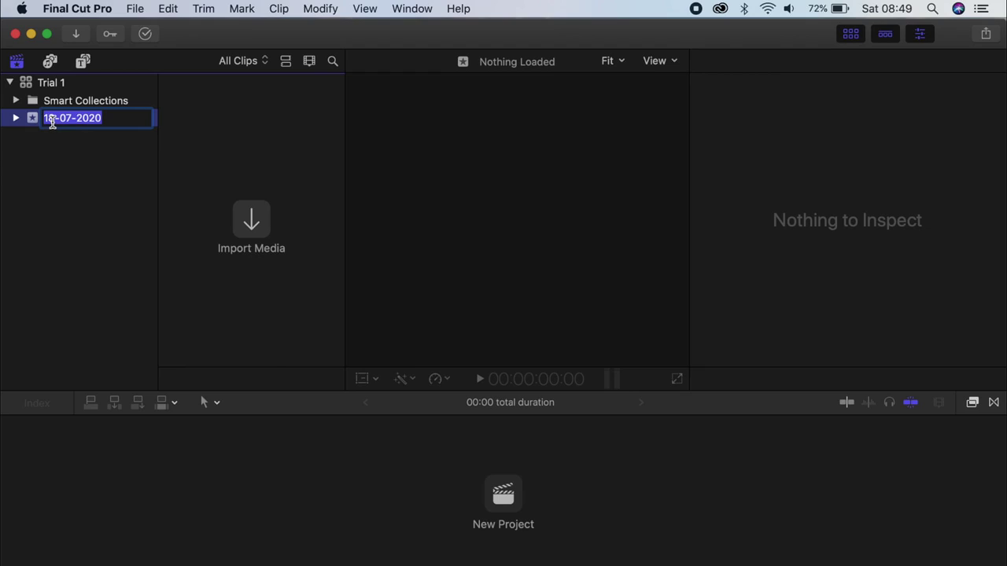
text(F)
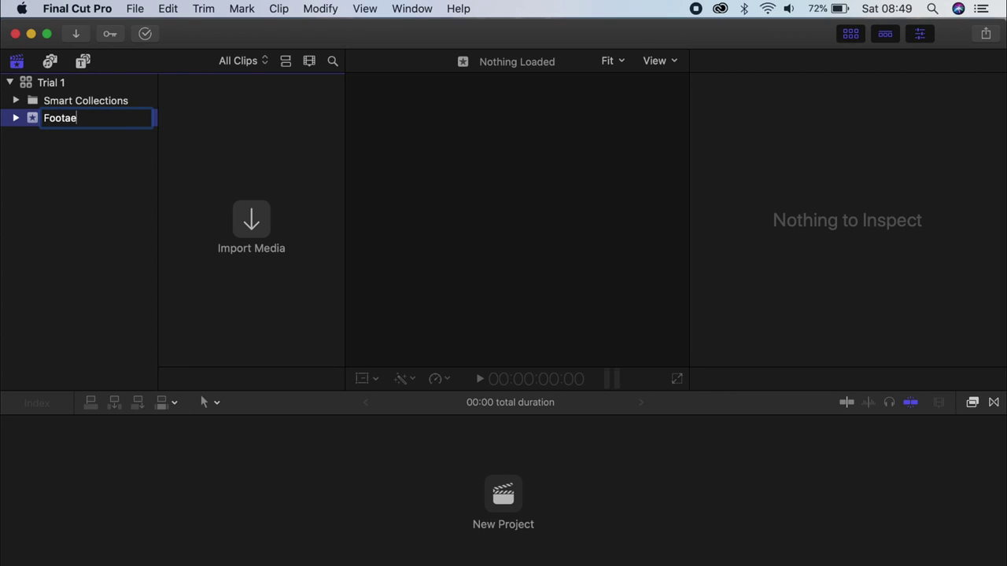
text(ootage)
key(Return)
- Create two new events named 'Sound' and 'Prj' in Trial 1
key(alt+n)
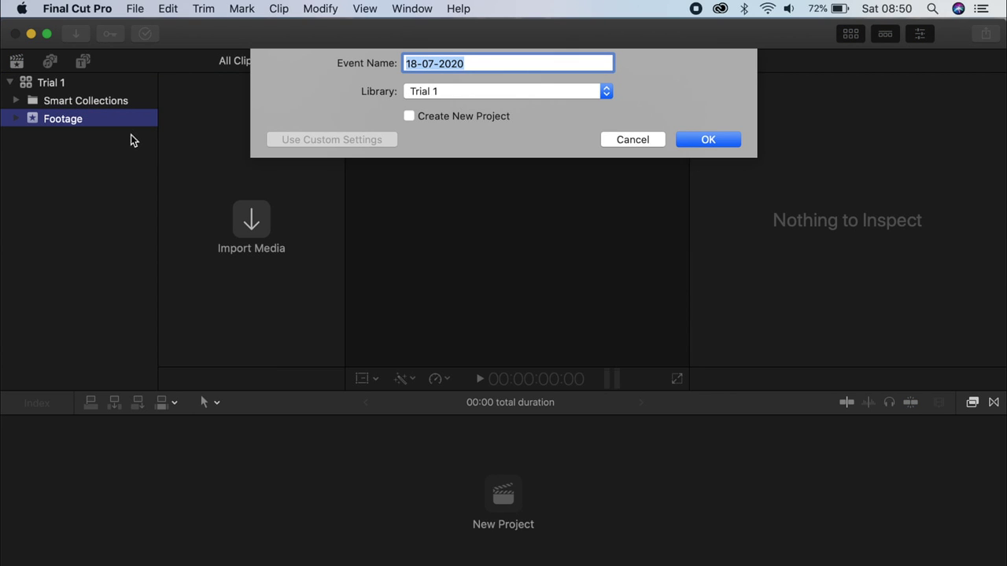
text(Sound)
key(Return)
right_click(45, 192)
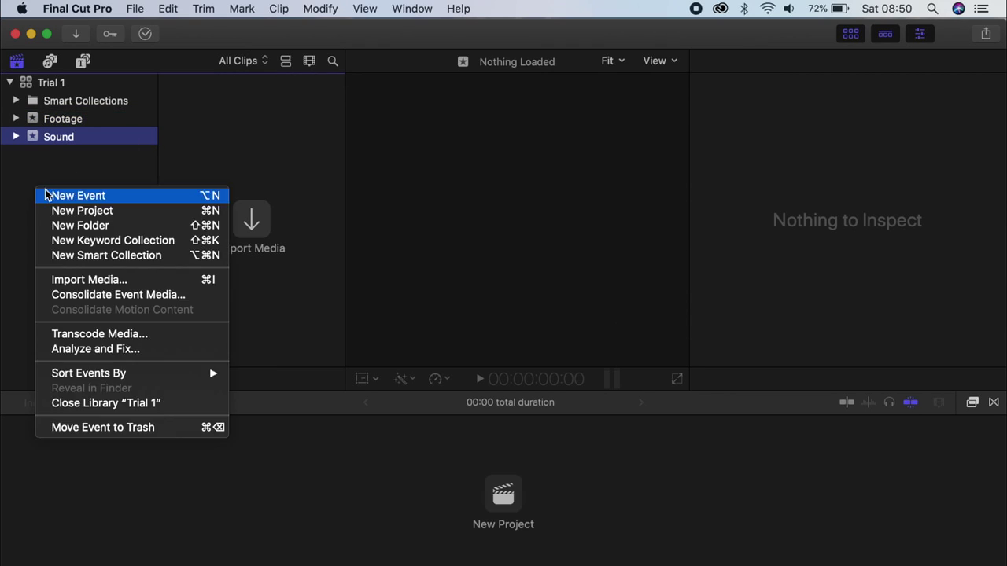
click(51, 195)
text(Prj)
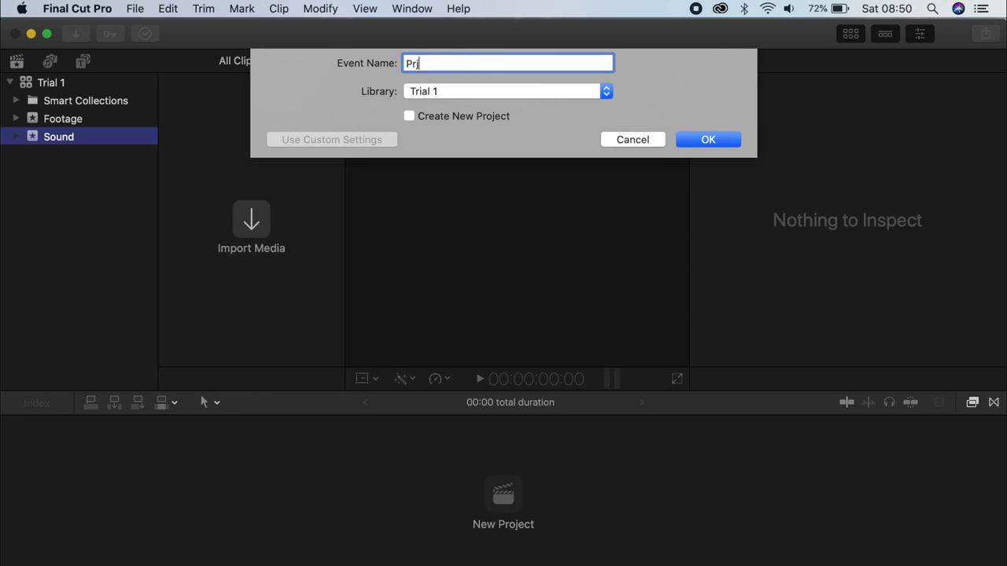
key(Return)
- Create a third new event named 'Assets'
right_click(65, 233)
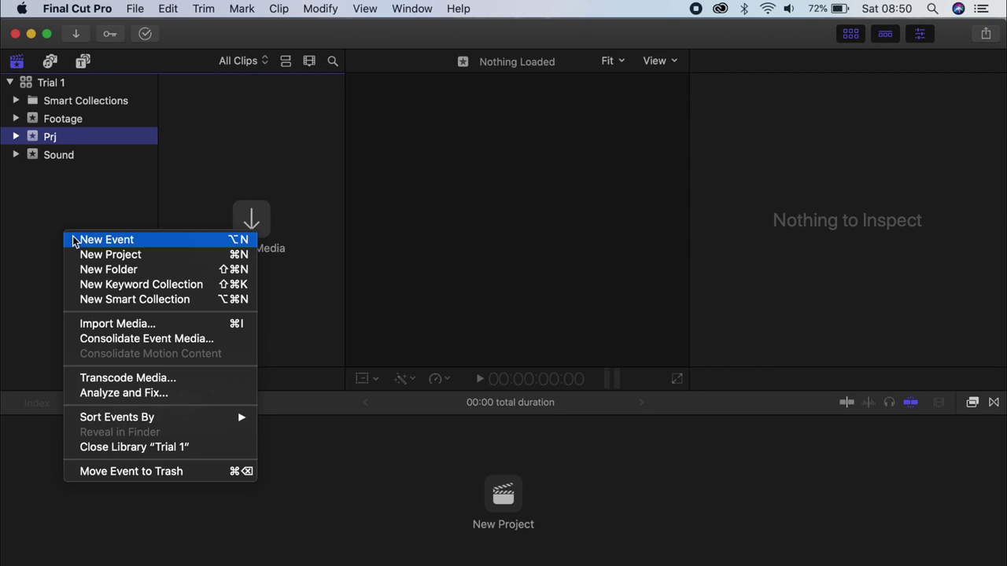
click(72, 236)
text(Assets)
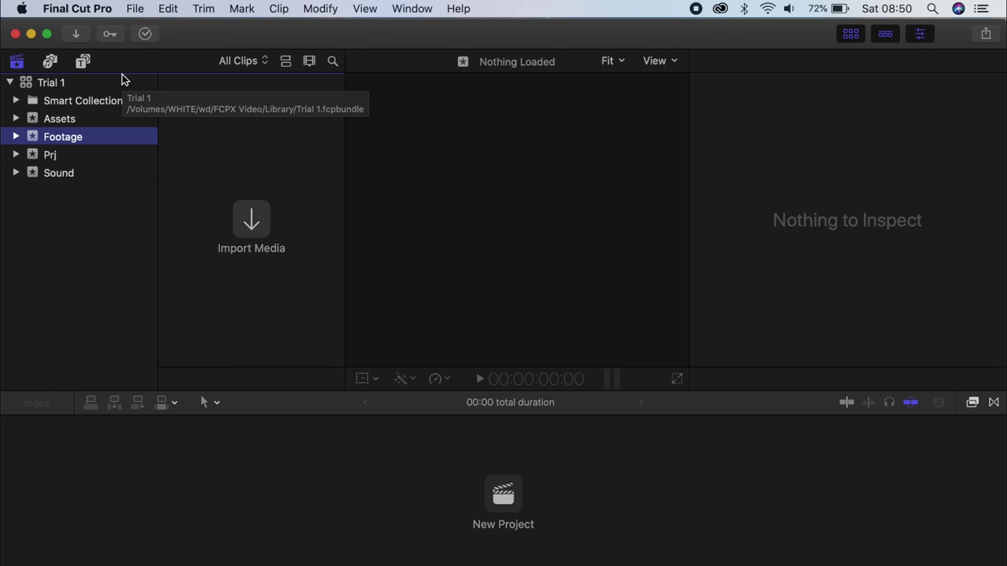
click(134, 8)
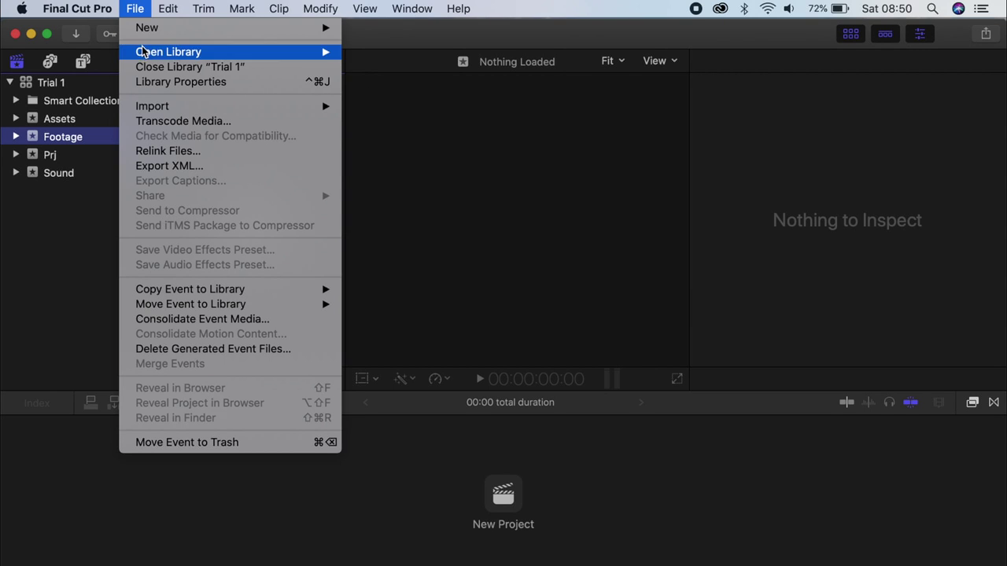
mouse_move(156, 111)
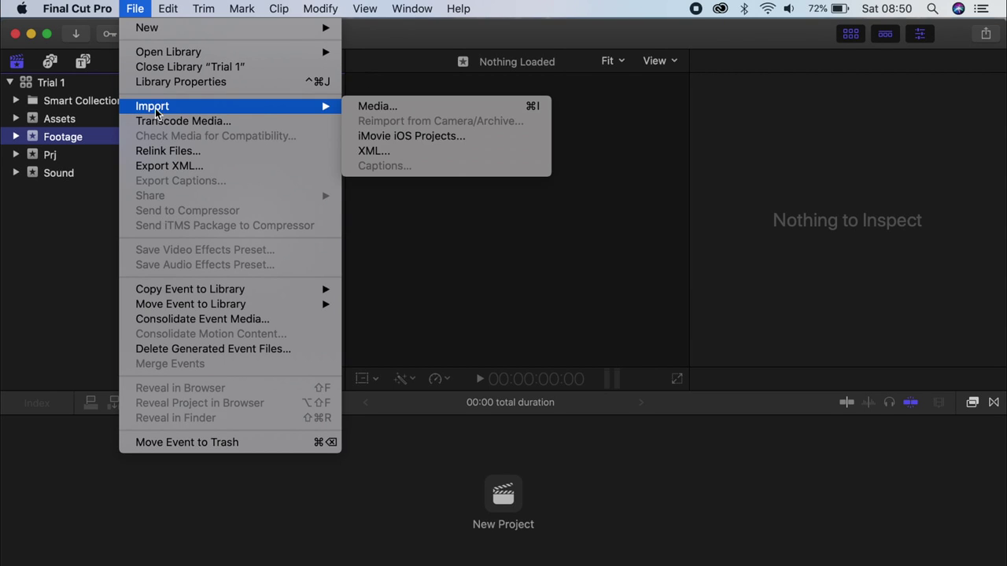
- In Media Import, browse the WHITE drive and select the three videoblocks clips in folder 02
click(373, 108)
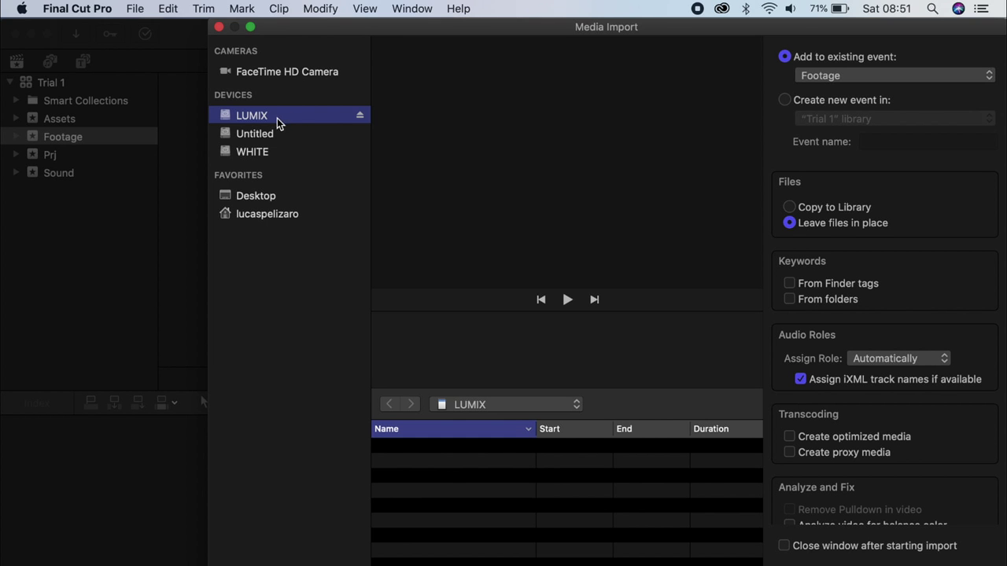
click(290, 151)
click(430, 498)
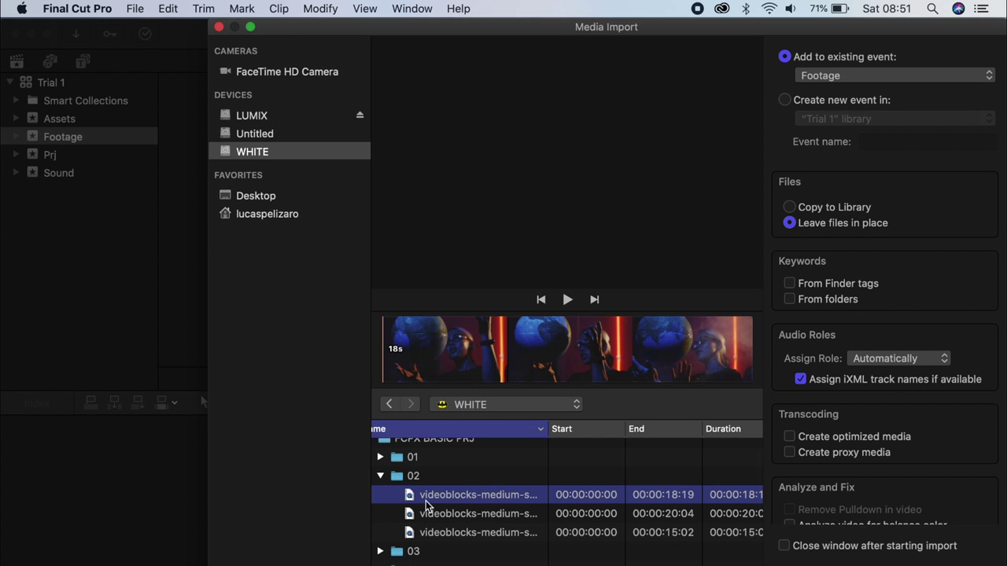
key(Down)
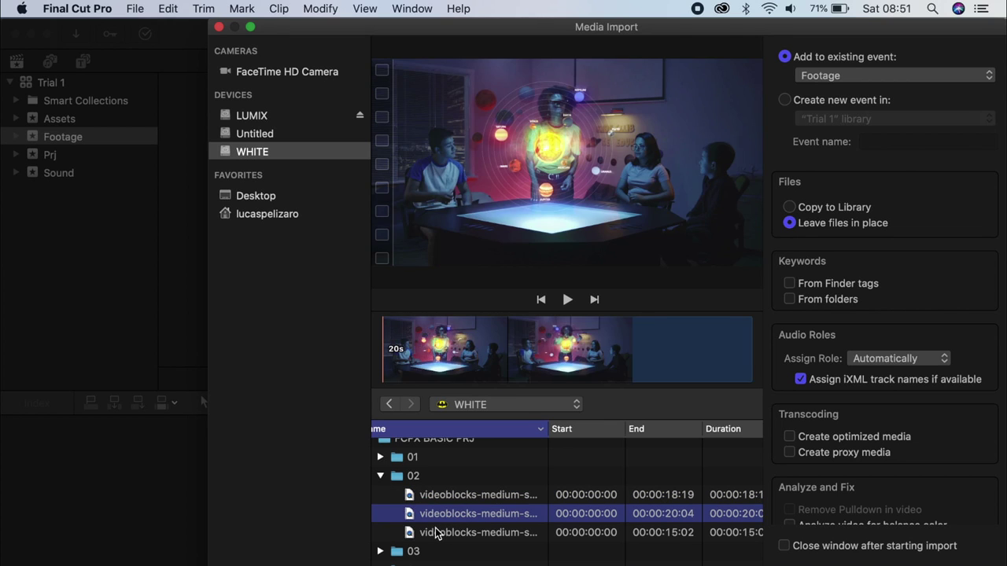
key(Down)
shift+click(401, 488)
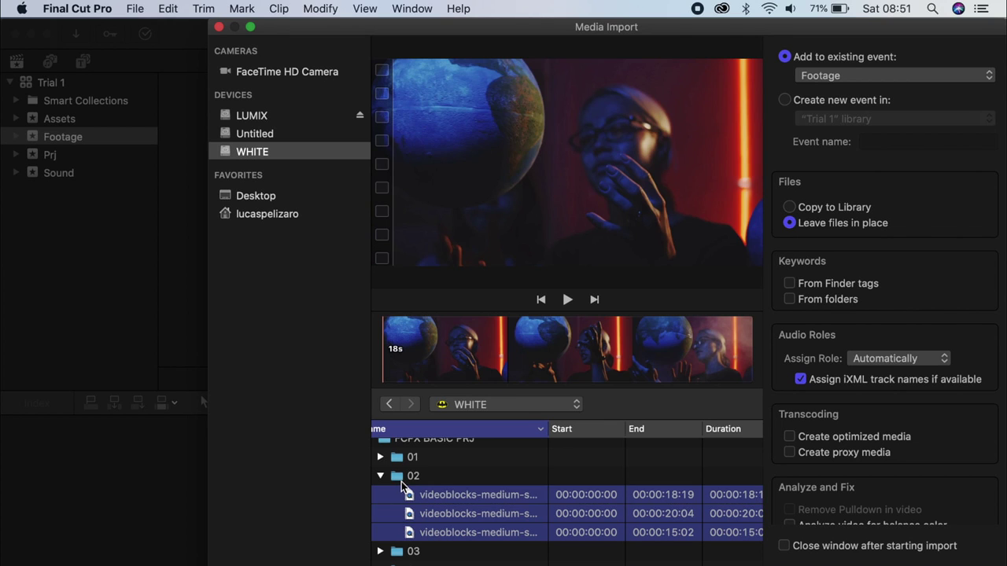
click(402, 478)
click(413, 494)
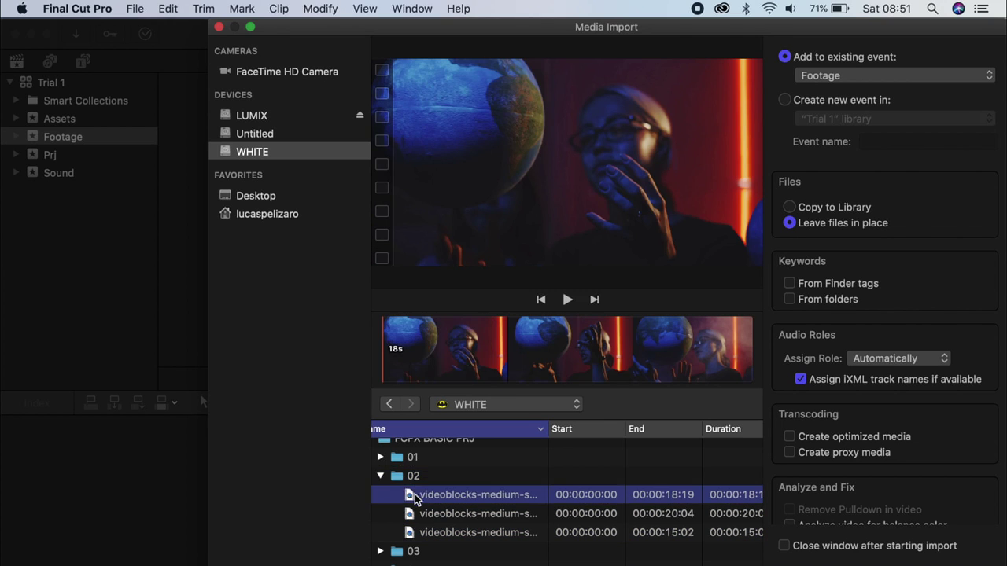
shift+click(425, 532)
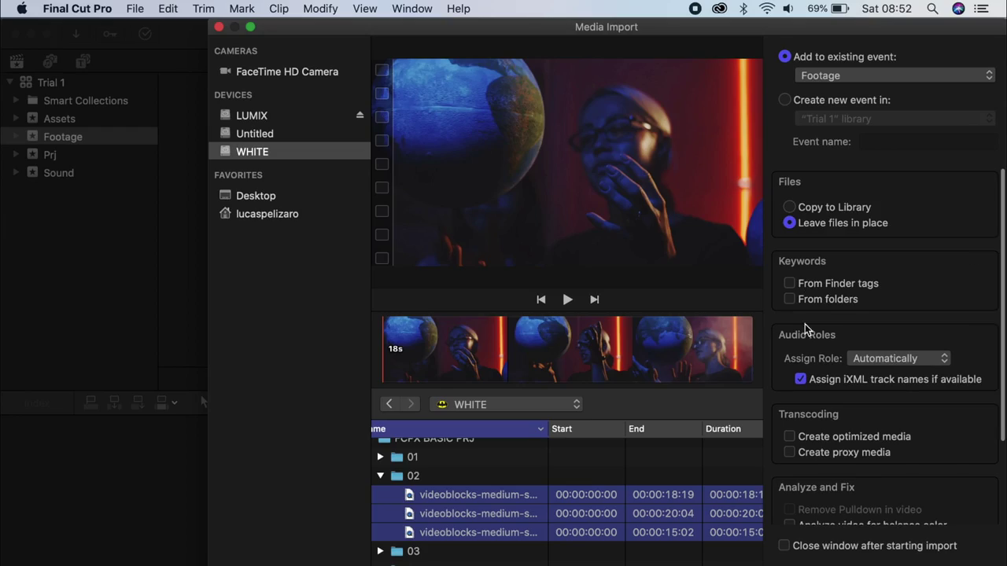
- Scroll the import options down to Transcoding and enable Create proxy media
scroll(818, 433, down, 2)
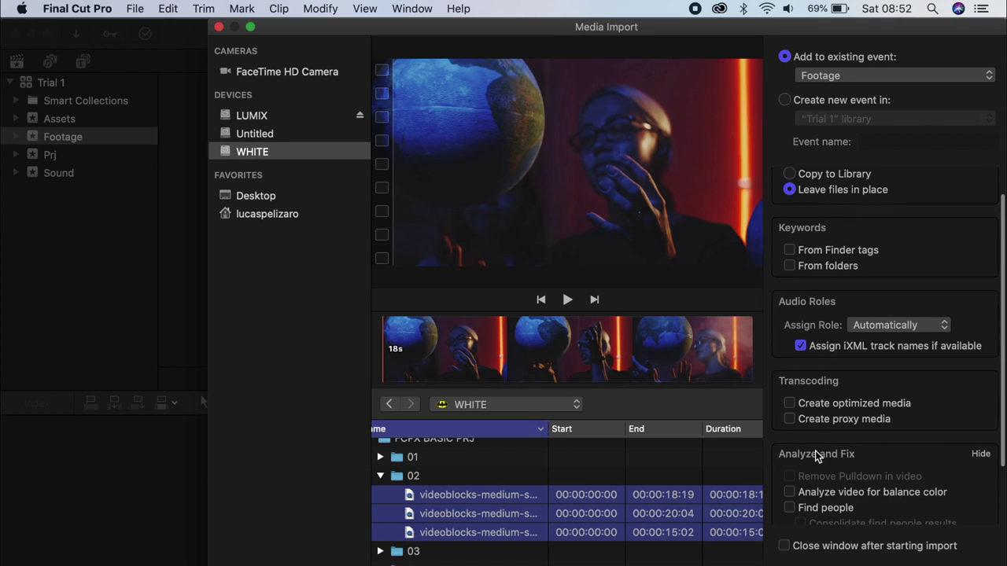
scroll(803, 417, down, 1)
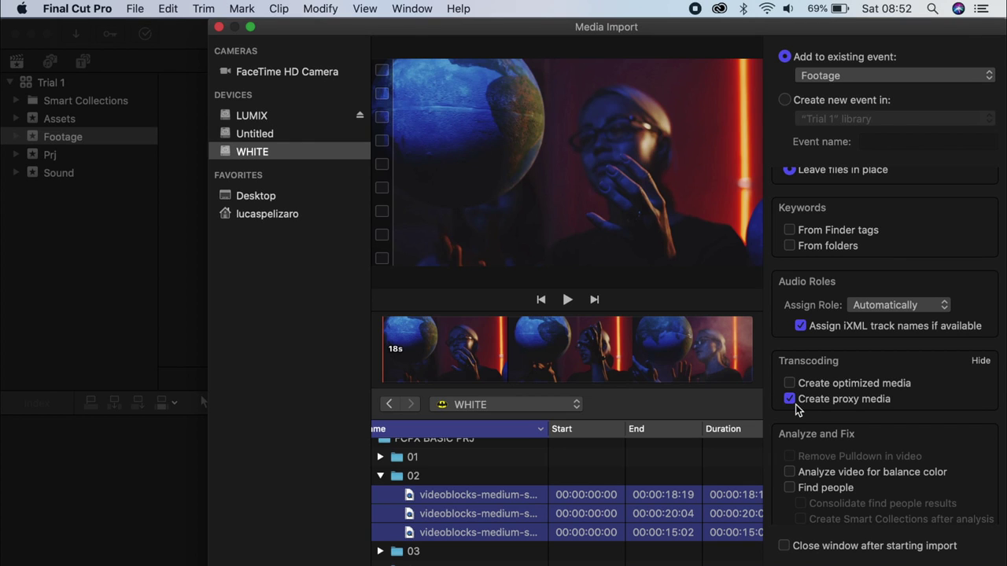
scroll(795, 405, down, 3)
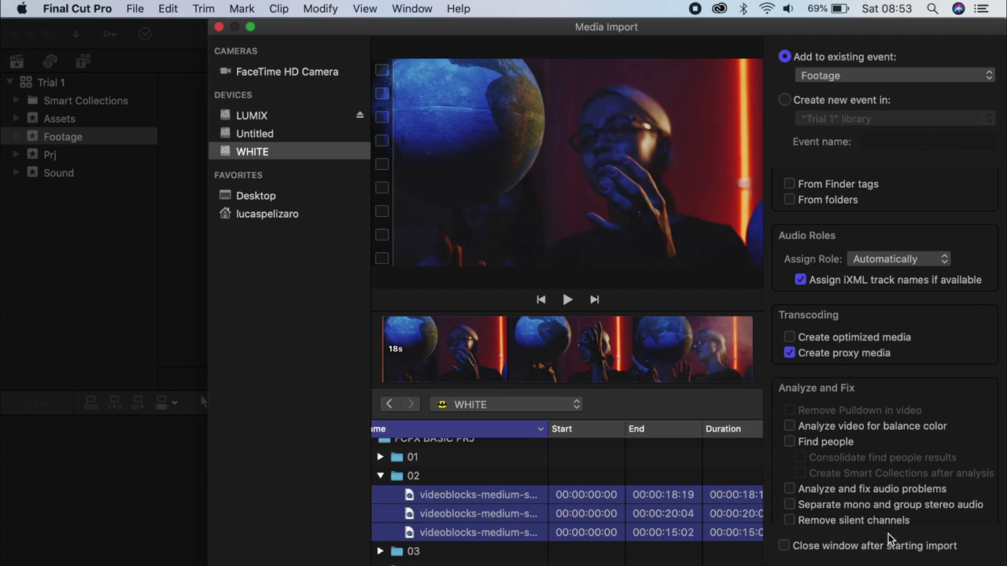
scroll(890, 519, down, 1)
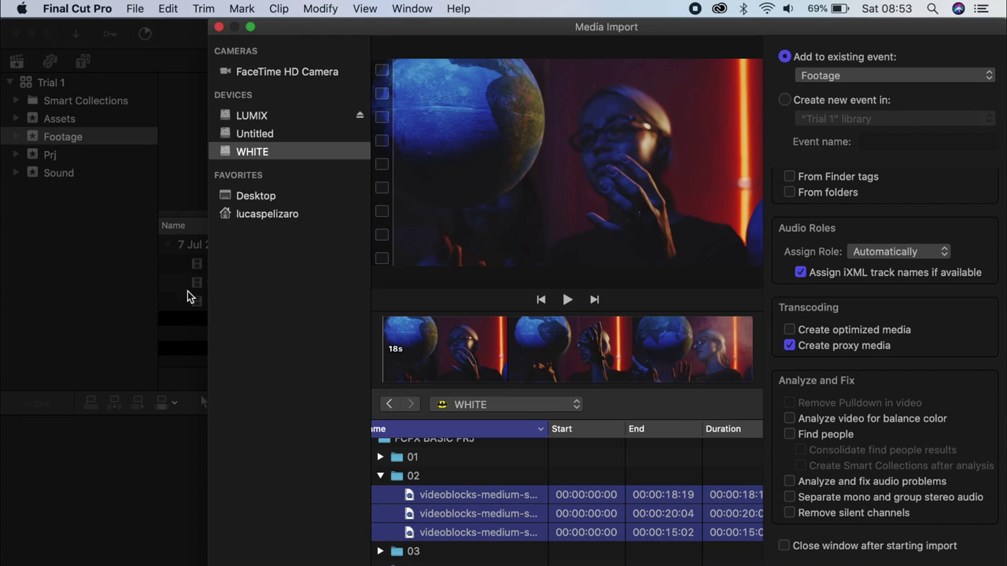
- Switch the import destination from the Sound event to a new event, then close Media Import
click(819, 74)
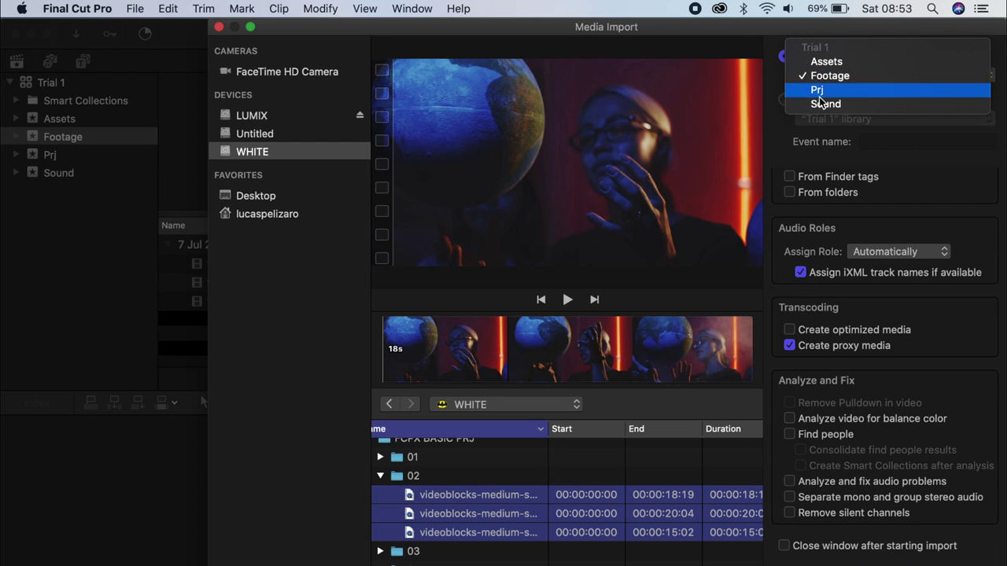
click(818, 104)
scroll(425, 527, down, 3)
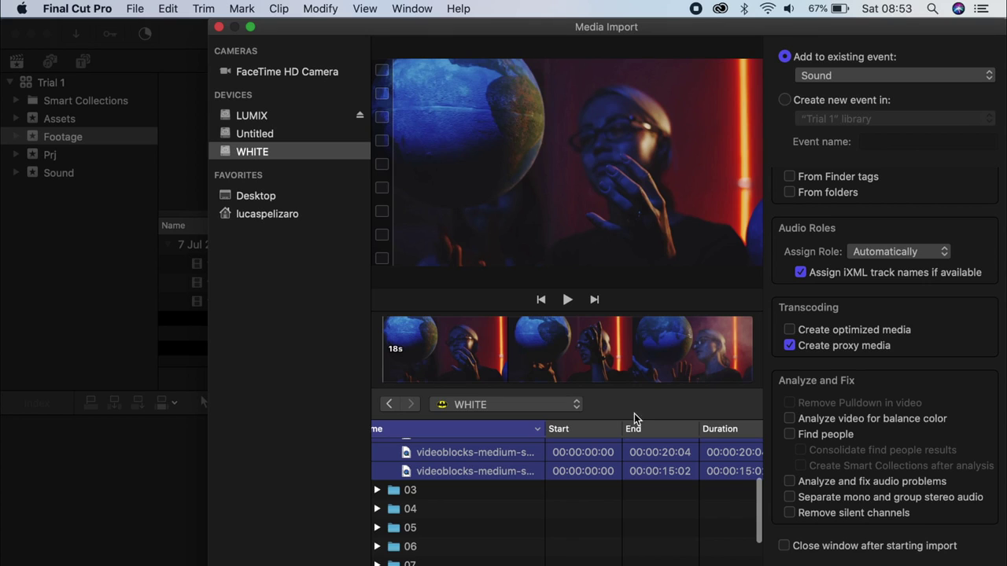
click(790, 101)
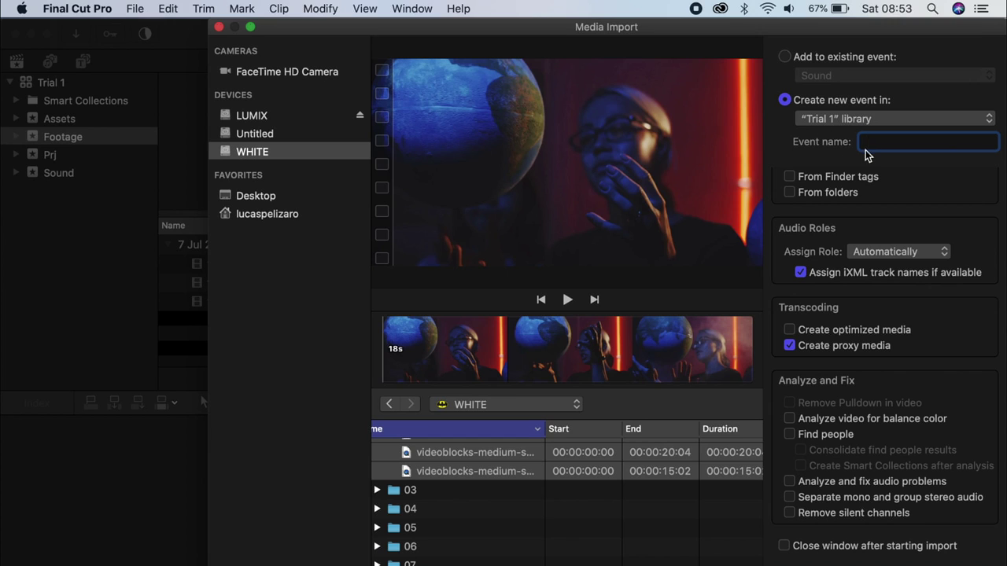
click(220, 29)
- In the Prj event, create a custom 4K, 25p project named 'Trial Video test number 1'
click(71, 155)
click(135, 9)
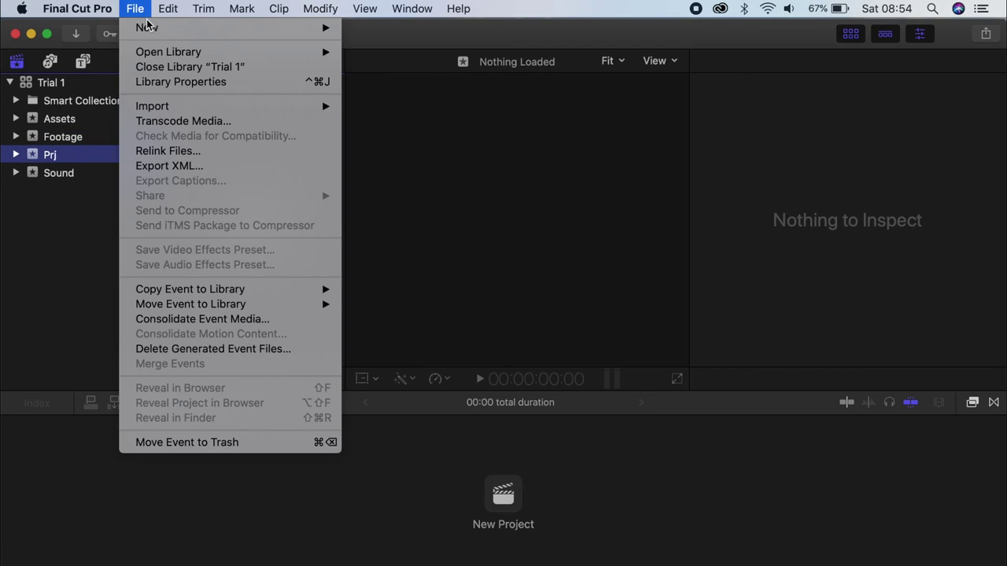
mouse_move(313, 29)
click(359, 32)
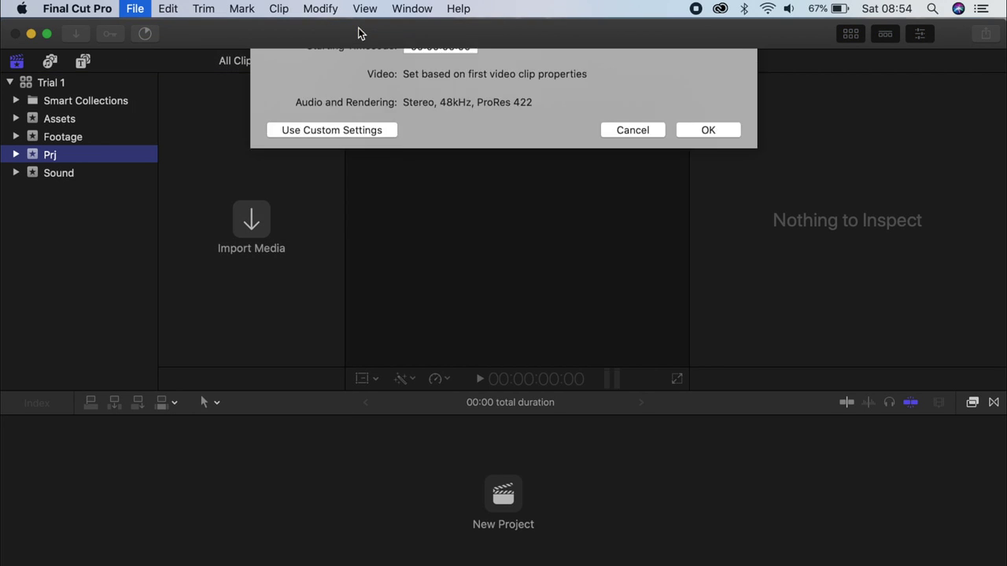
click(337, 206)
click(468, 148)
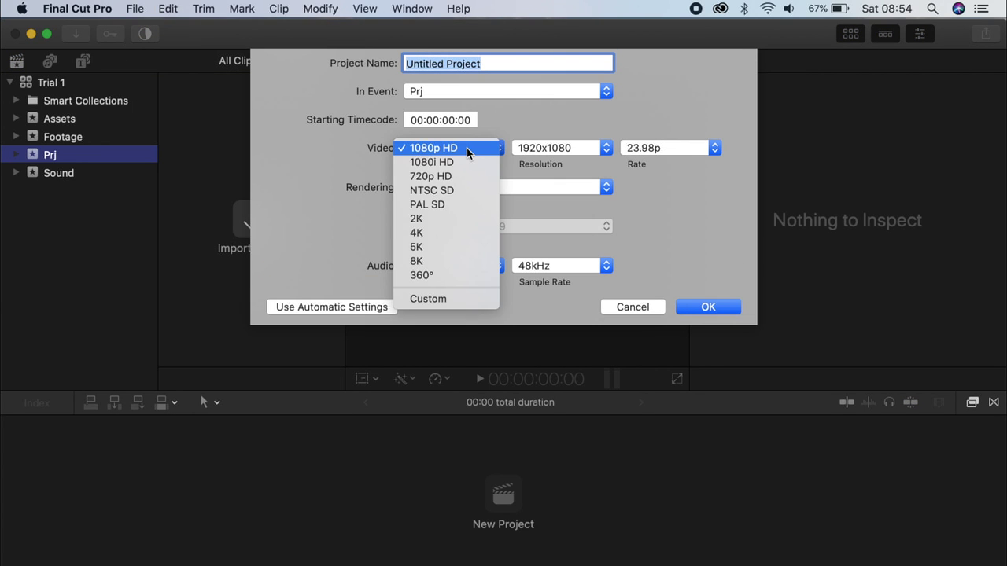
click(437, 233)
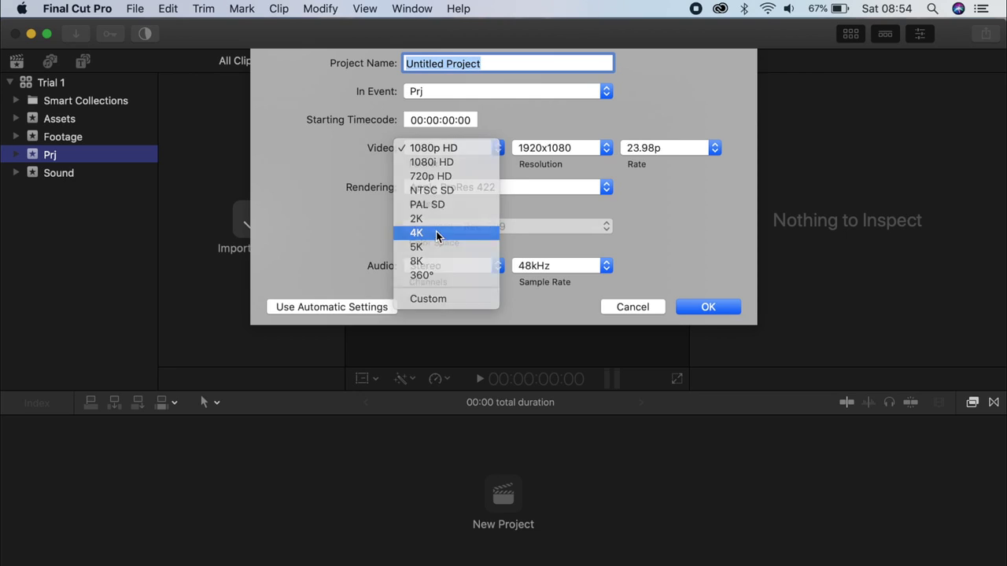
click(645, 148)
click(637, 176)
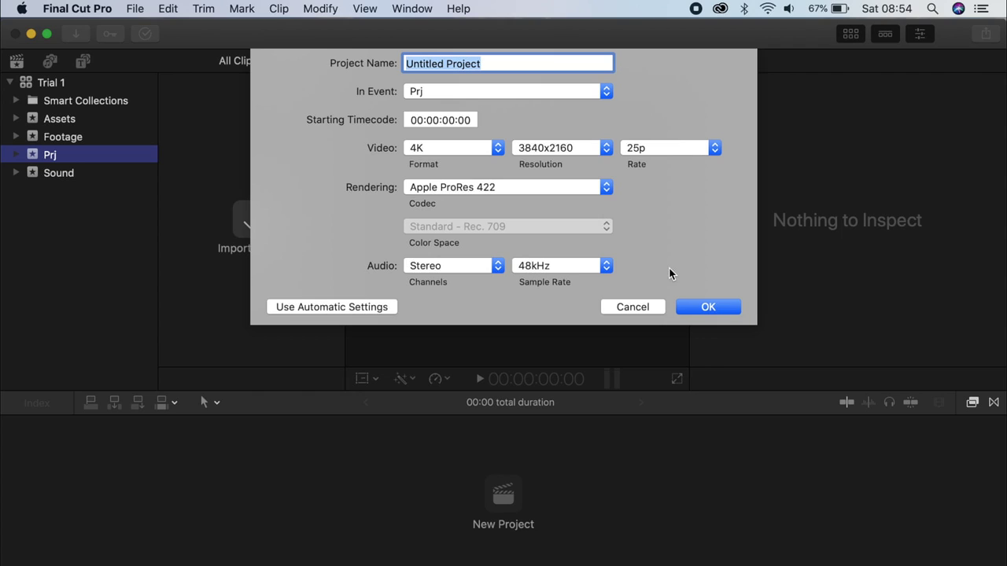
text(Trial)
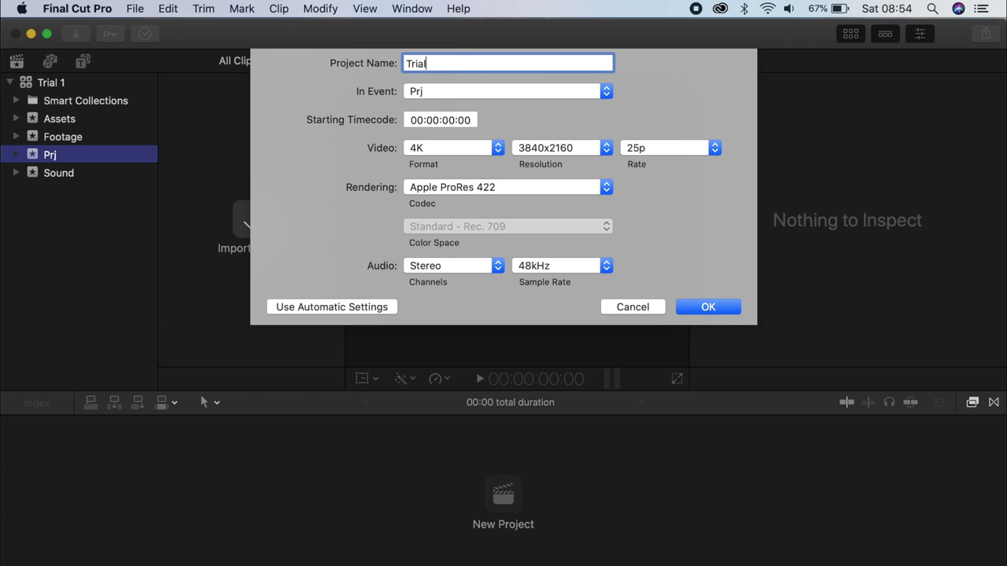
text( Video test number 1)
key(Return)
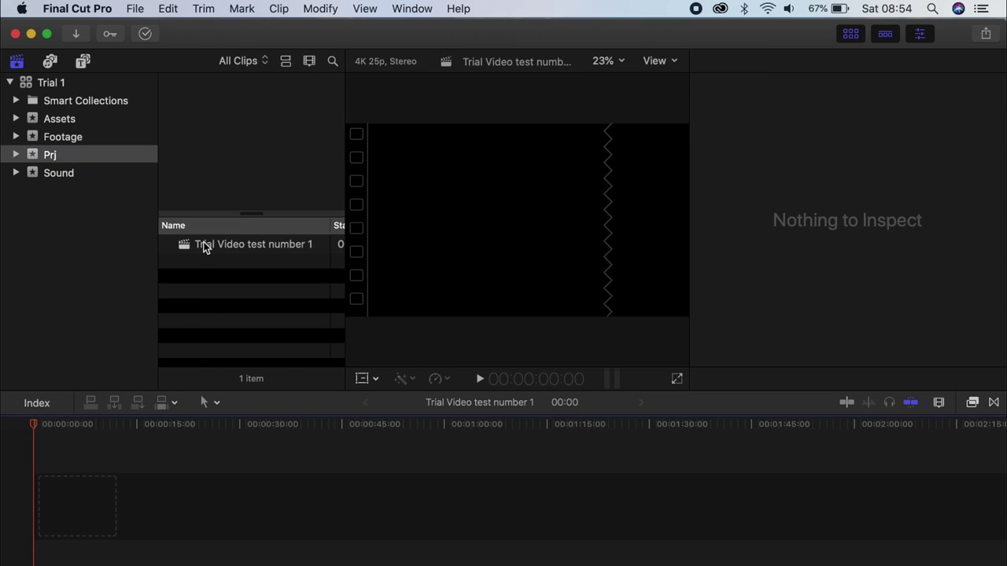
- Show the Footage event's clips and set the viewer to Proxy playback
click(203, 244)
click(55, 137)
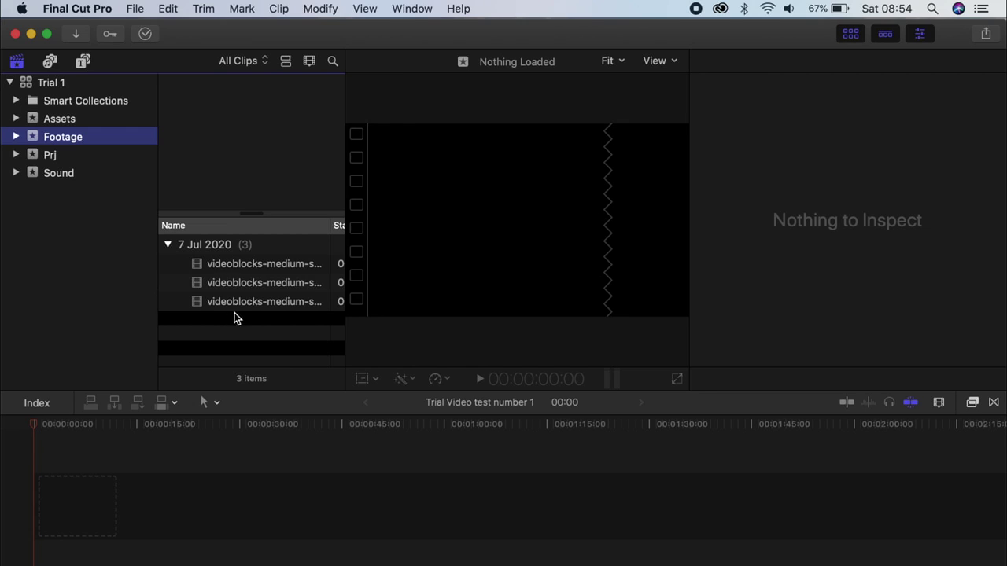
click(220, 284)
key(Down)
key(Up)
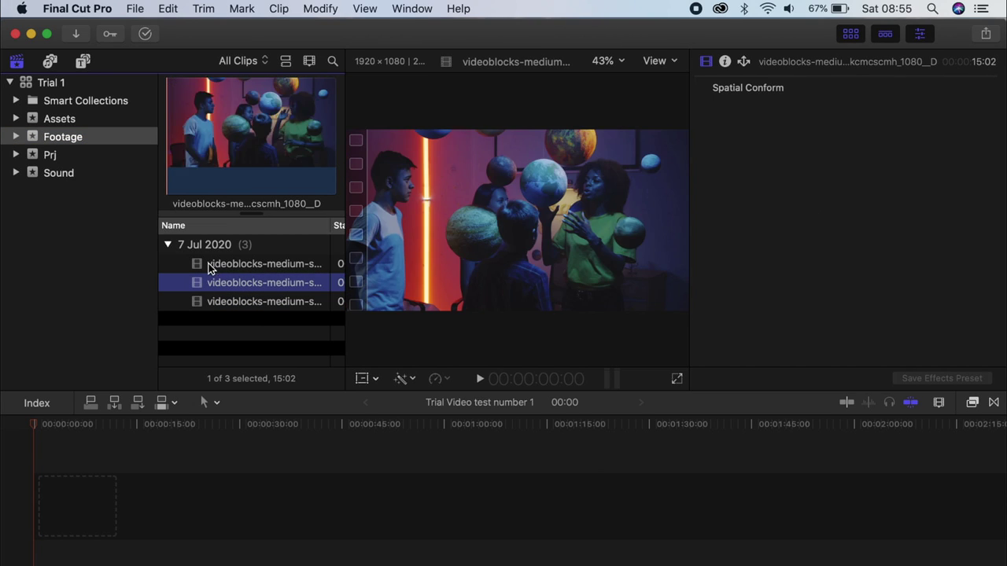
key(Up)
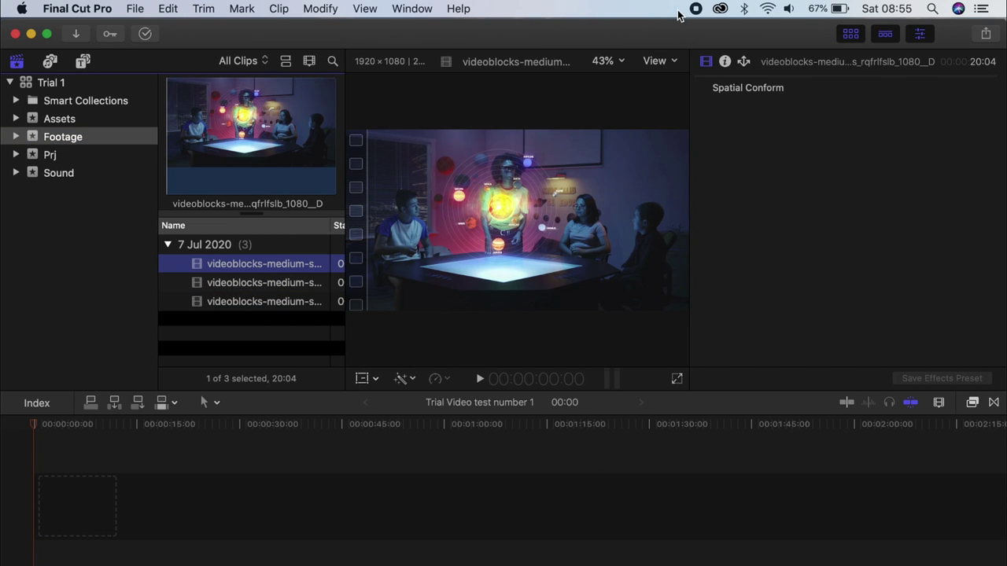
click(652, 66)
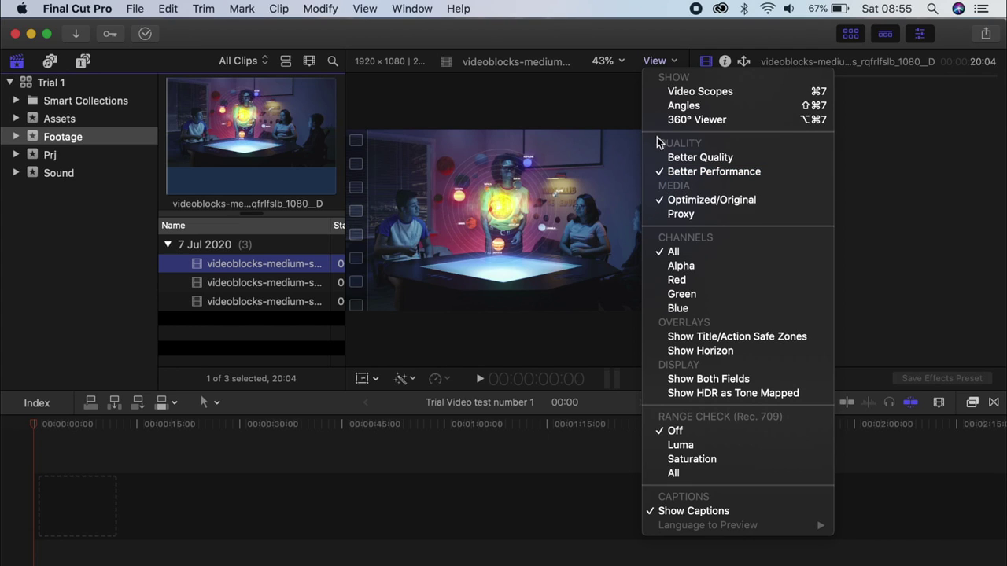
click(680, 214)
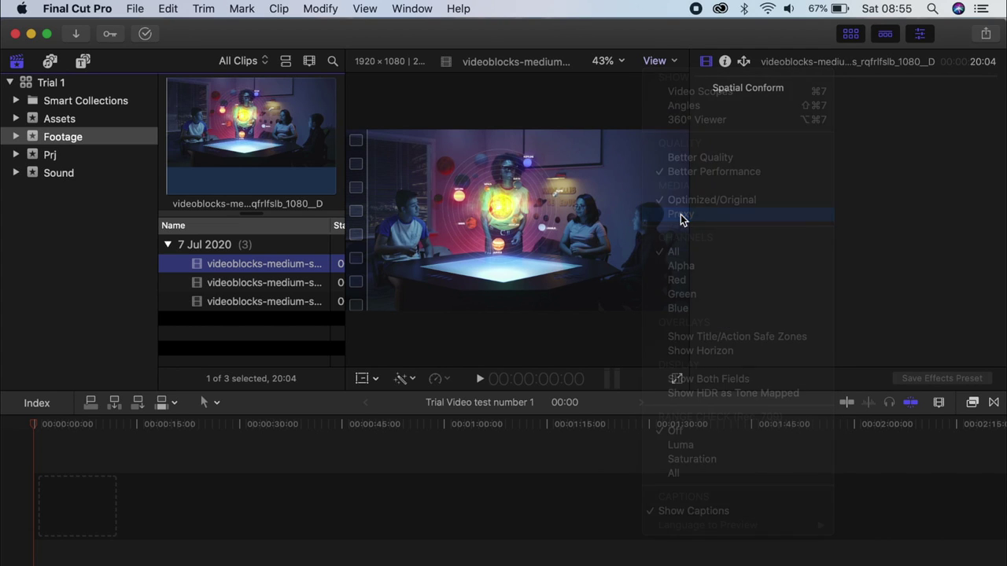
- Review the three footage clips in proxy and mark a 01:17 range on one
click(203, 288)
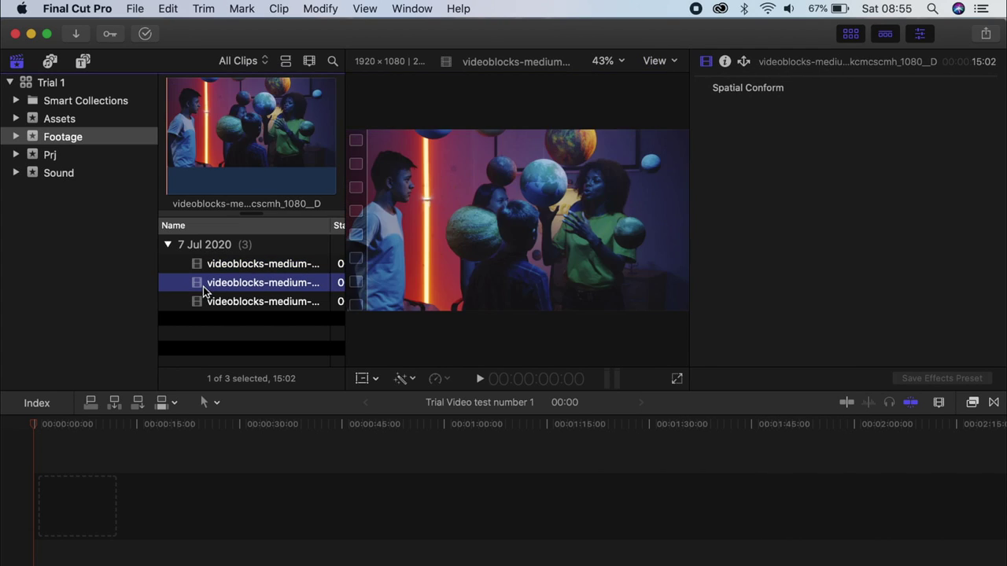
key(Down)
key(Up)
key(Up)
key(Down)
key(Up)
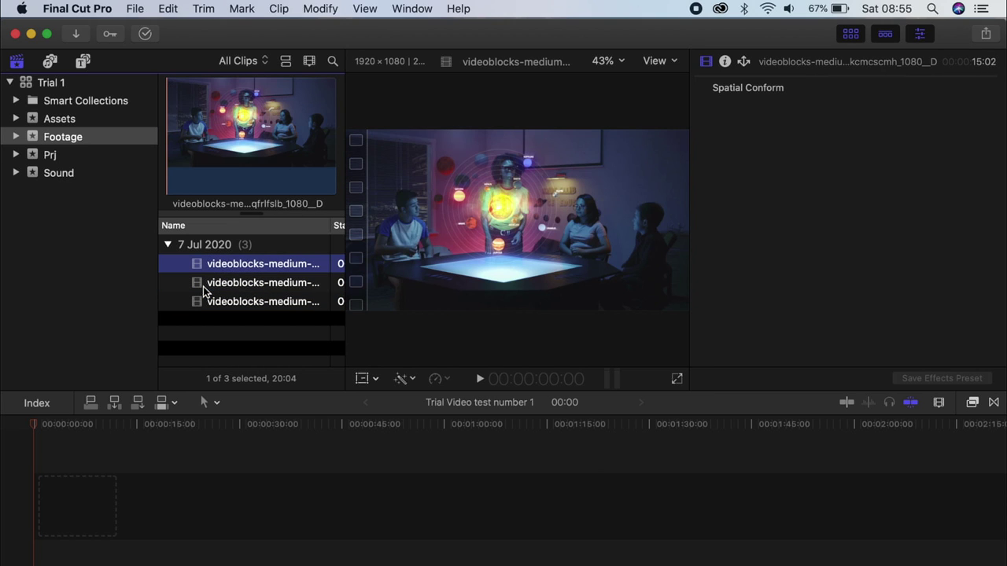
drag(197, 157, 265, 159)
click(249, 286)
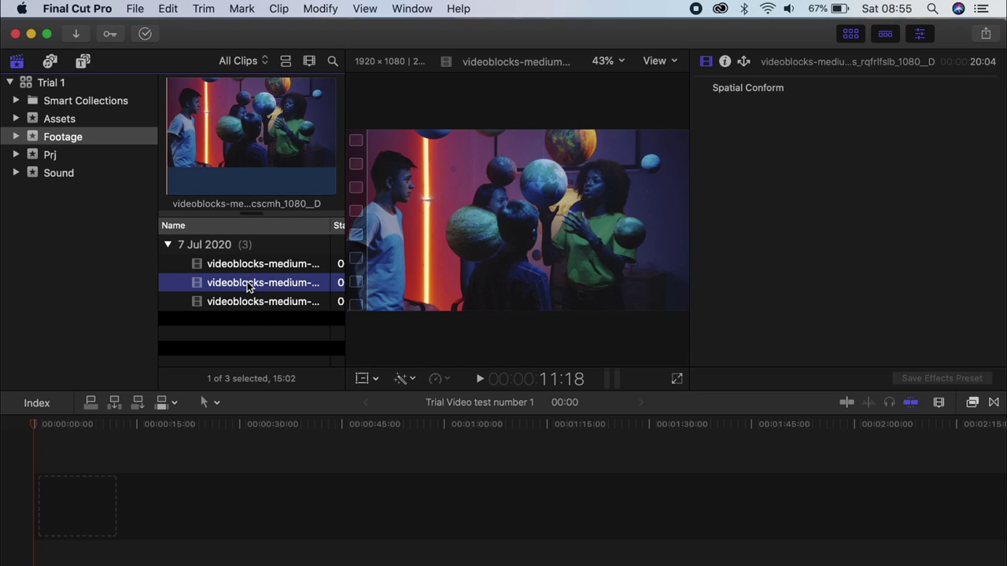